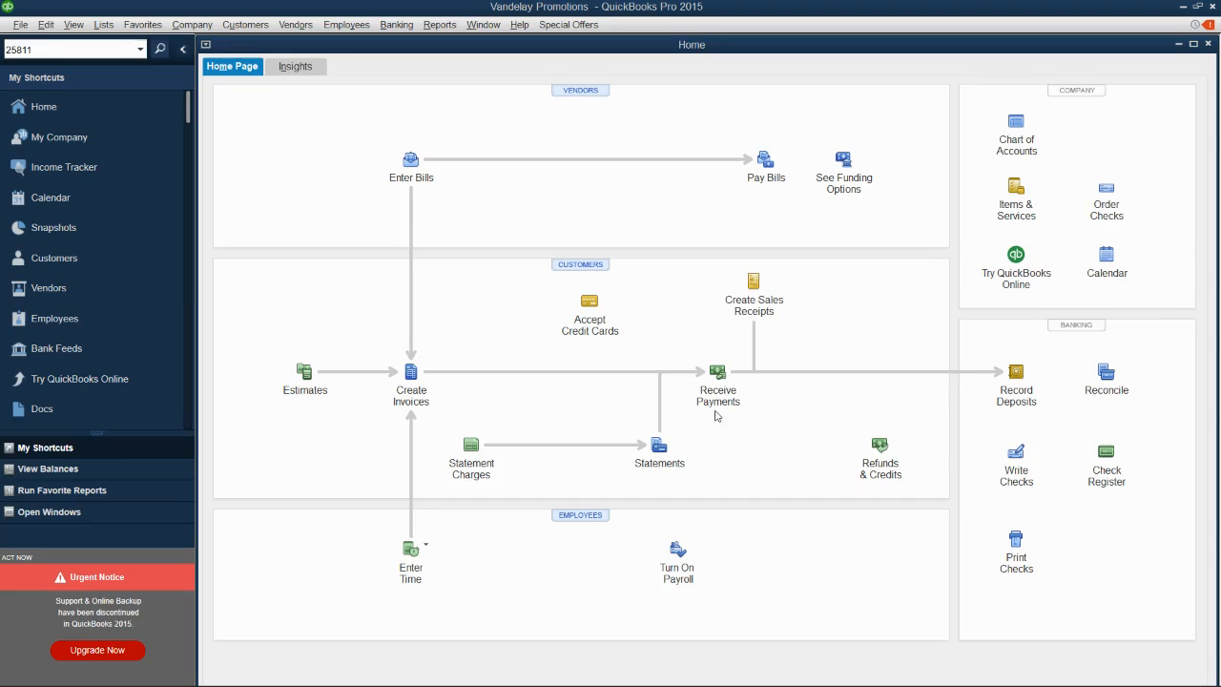
# Step: Open the Item List to review the bill, sales and tax items, and open the Customer Center for Doc Brown's Auto
pyautogui.click(107, 25)
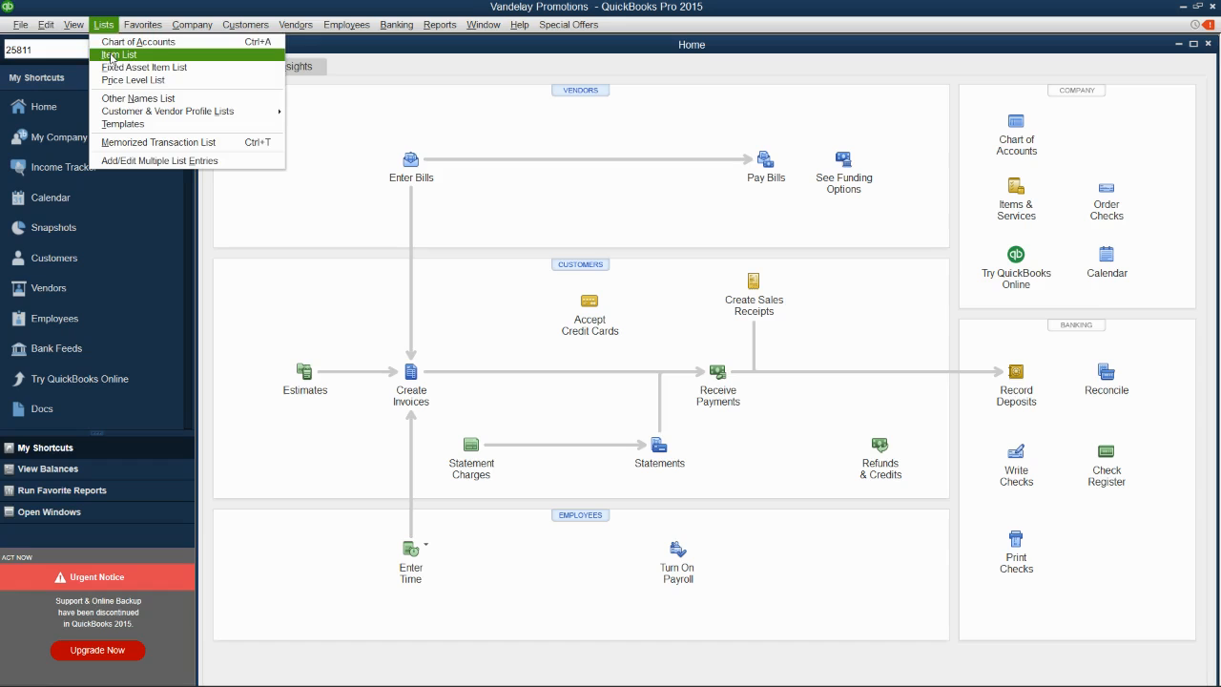
pyautogui.click(111, 56)
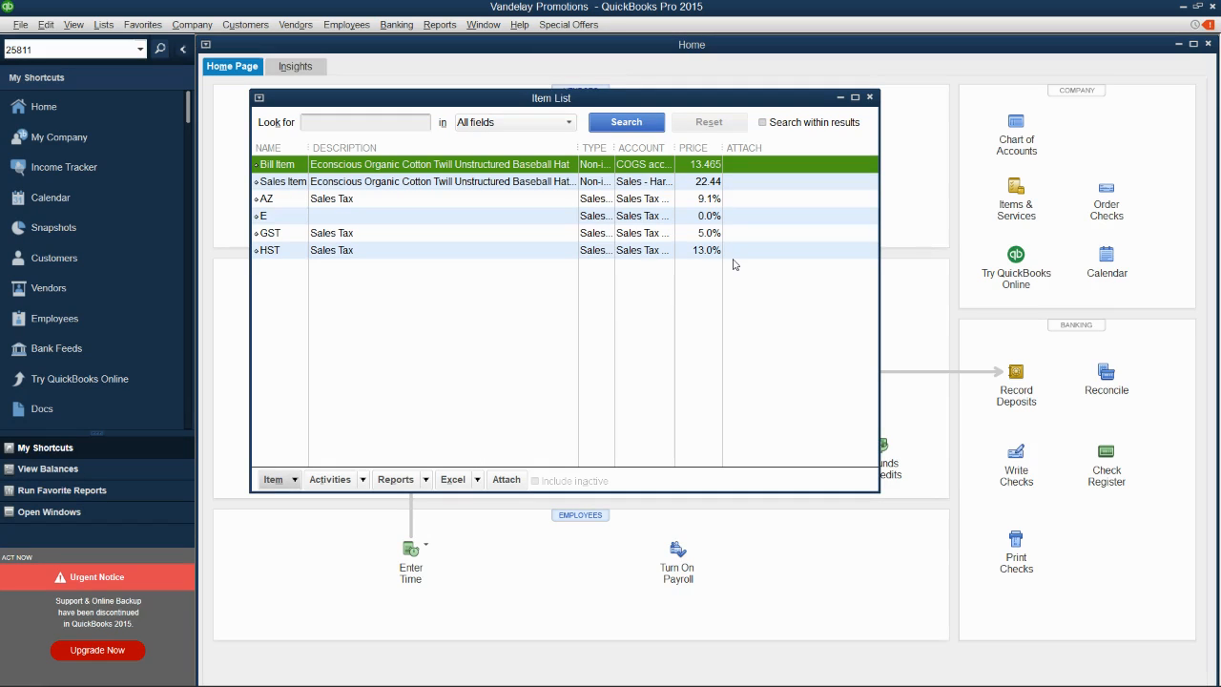
pyautogui.click(92, 257)
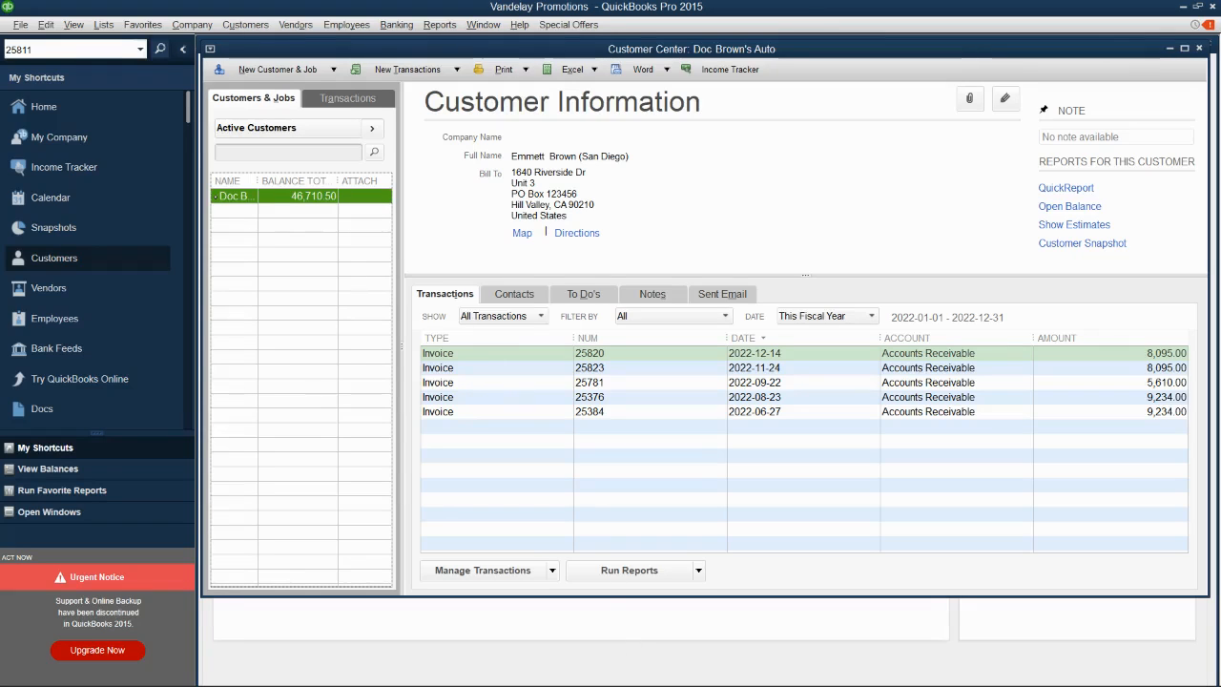
# Step: Switch to commonsku in the browser, preview the Camp Program invoice, close the preview and check the invoice's other available actions
pyautogui.moveTo(660, 685)
pyautogui.click(682, 666)
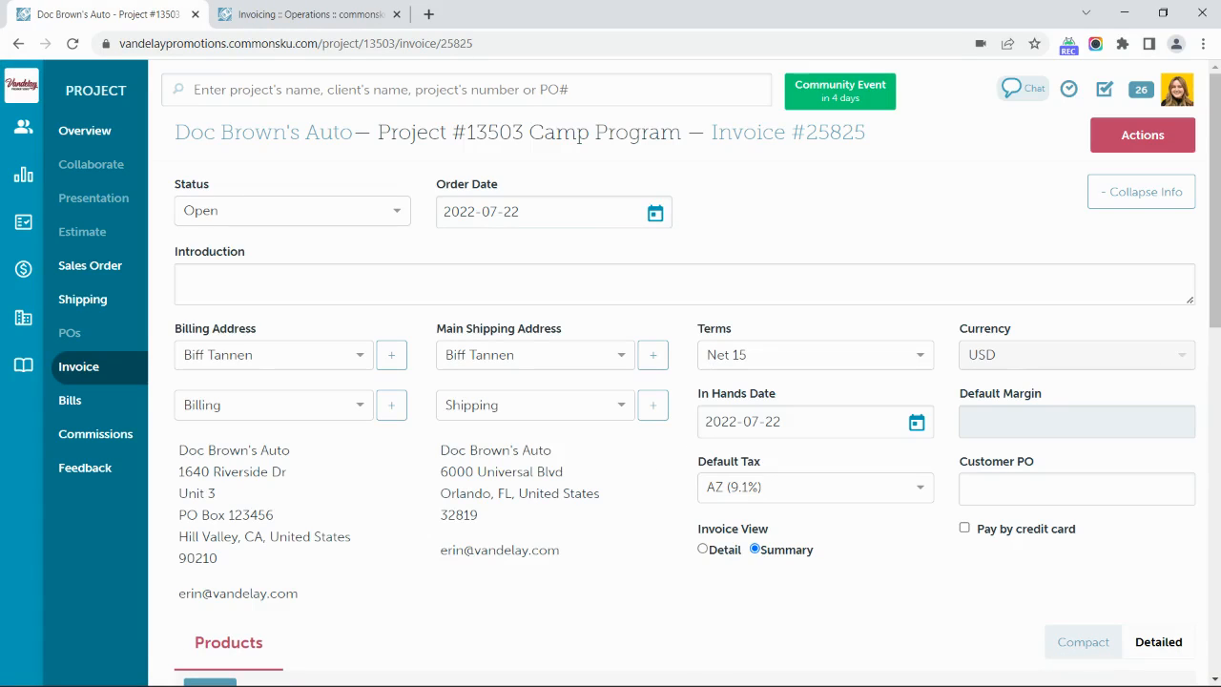
pyautogui.click(1115, 138)
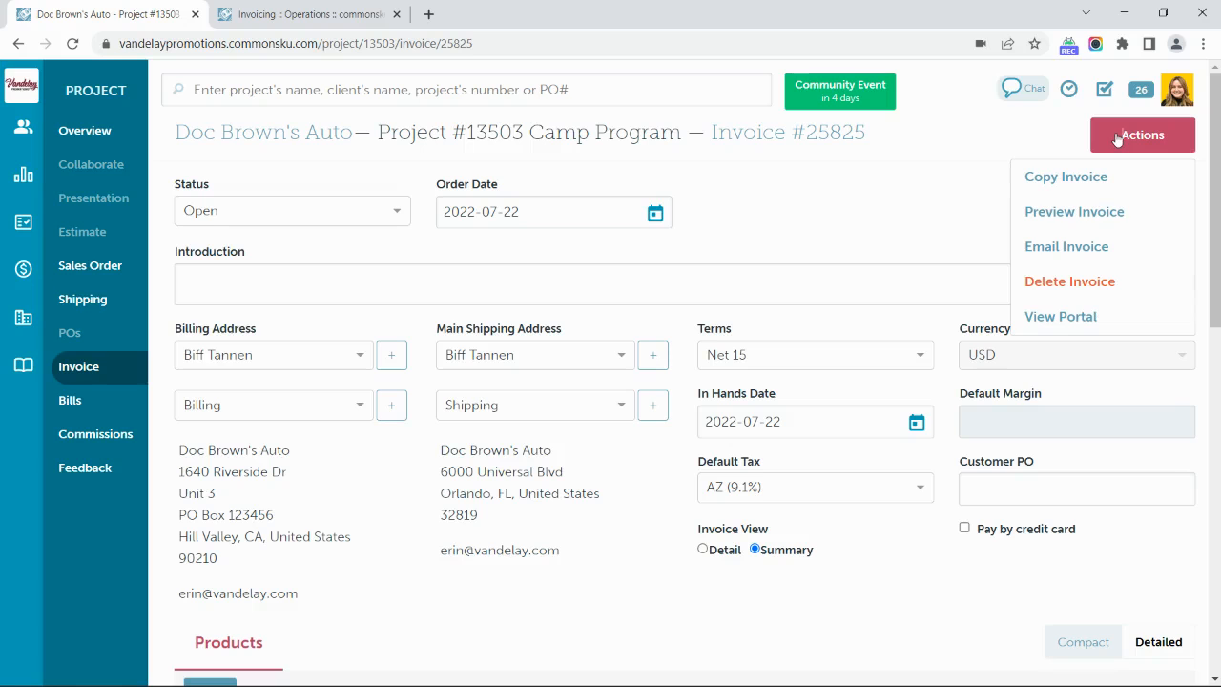
pyautogui.click(1103, 212)
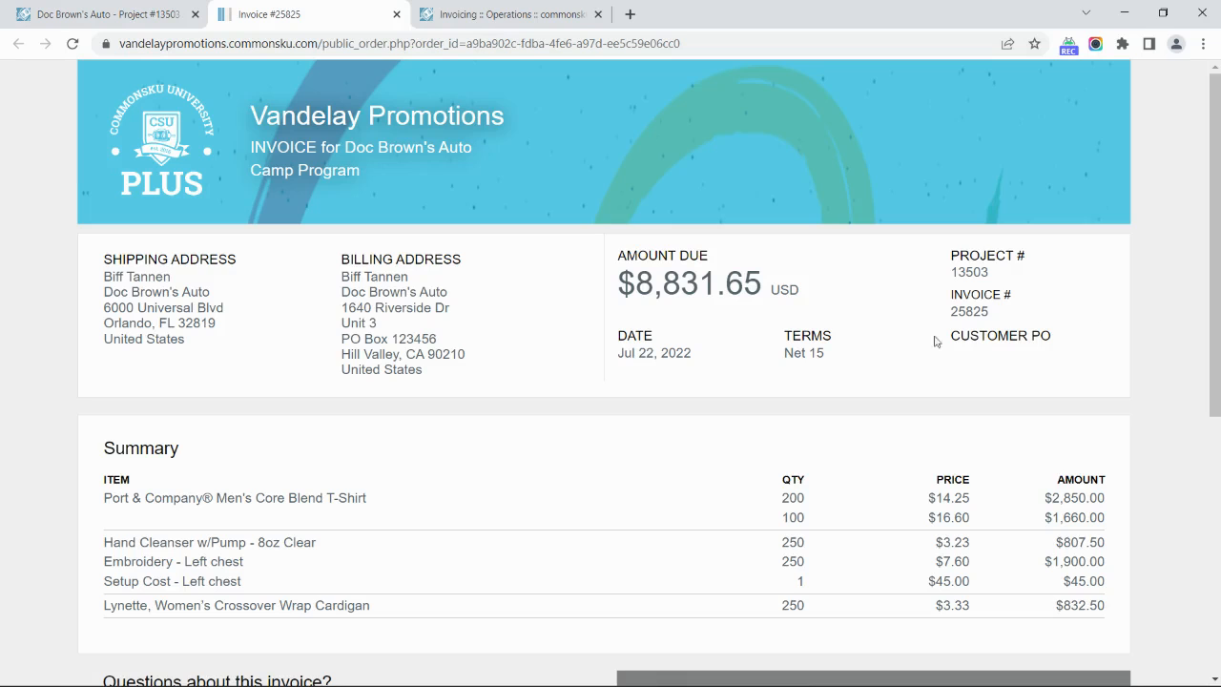
pyautogui.click(396, 14)
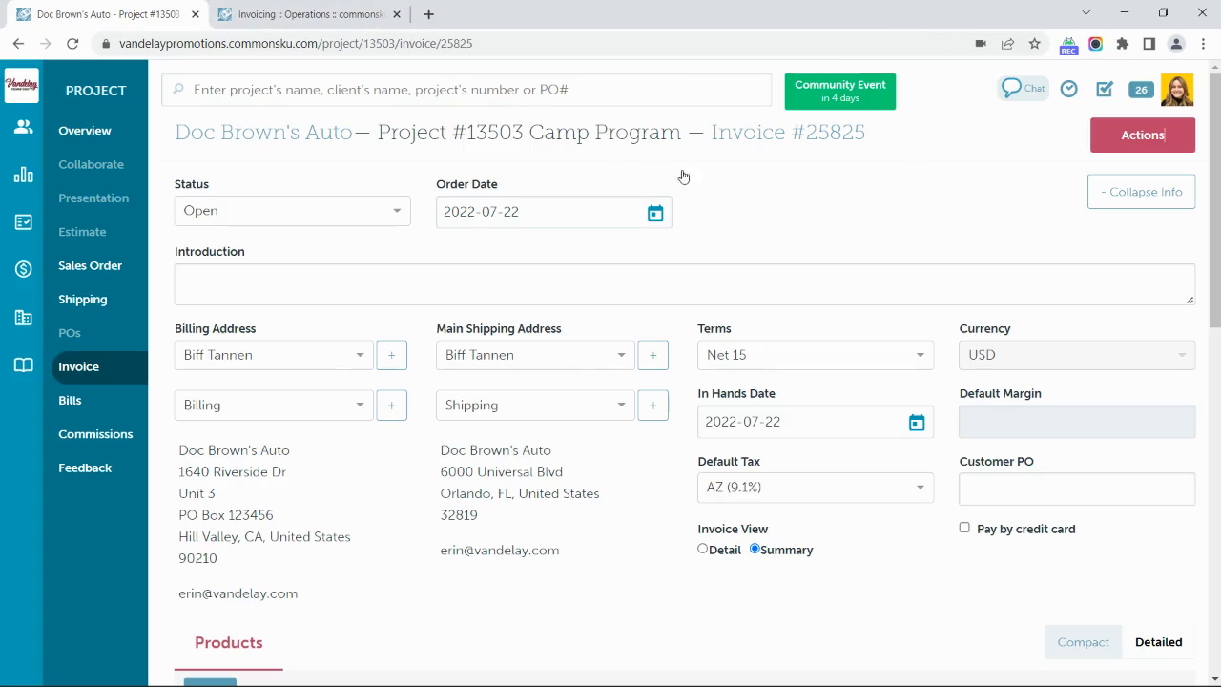
pyautogui.click(1138, 141)
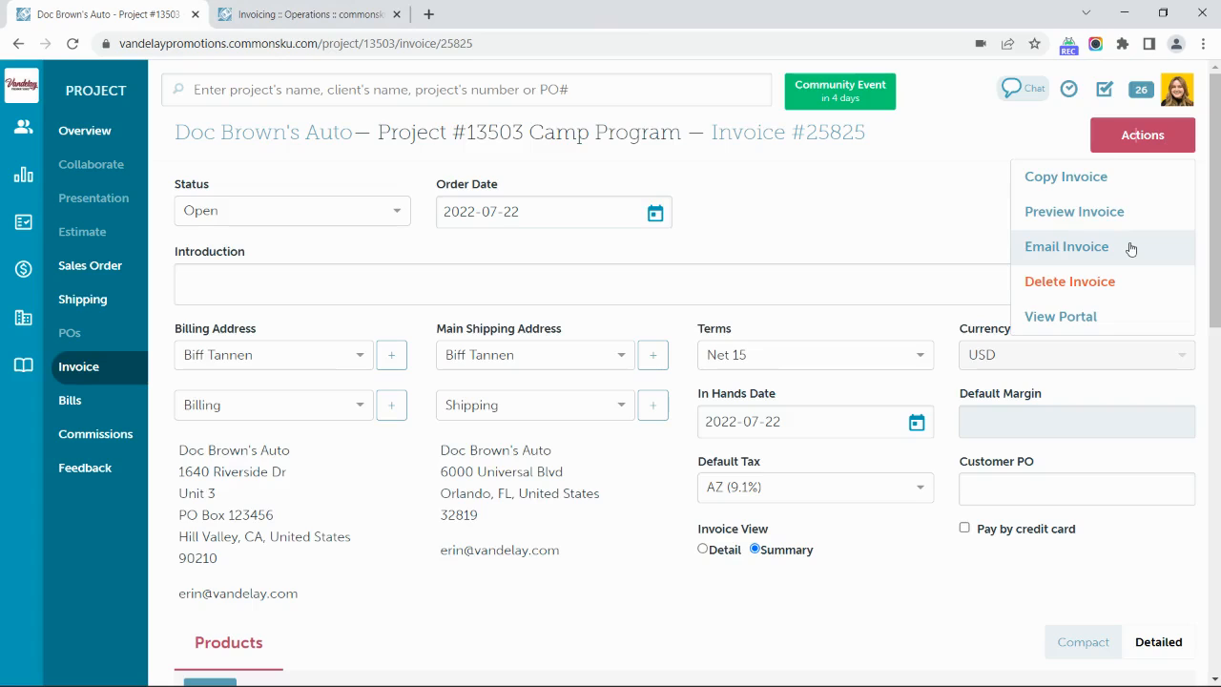
pyautogui.click(887, 213)
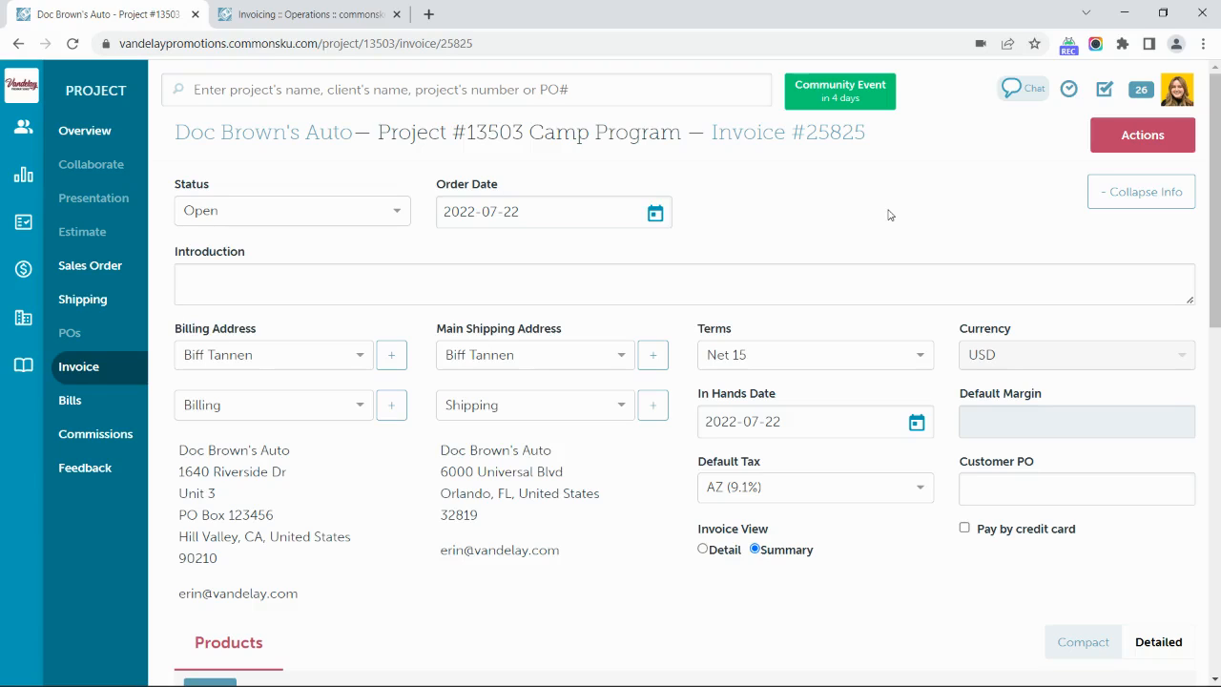
# Step: Go to the Finance invoicing report and select the Sunny Corner Industries invoice for the July Webinar Training! job
pyautogui.click(23, 274)
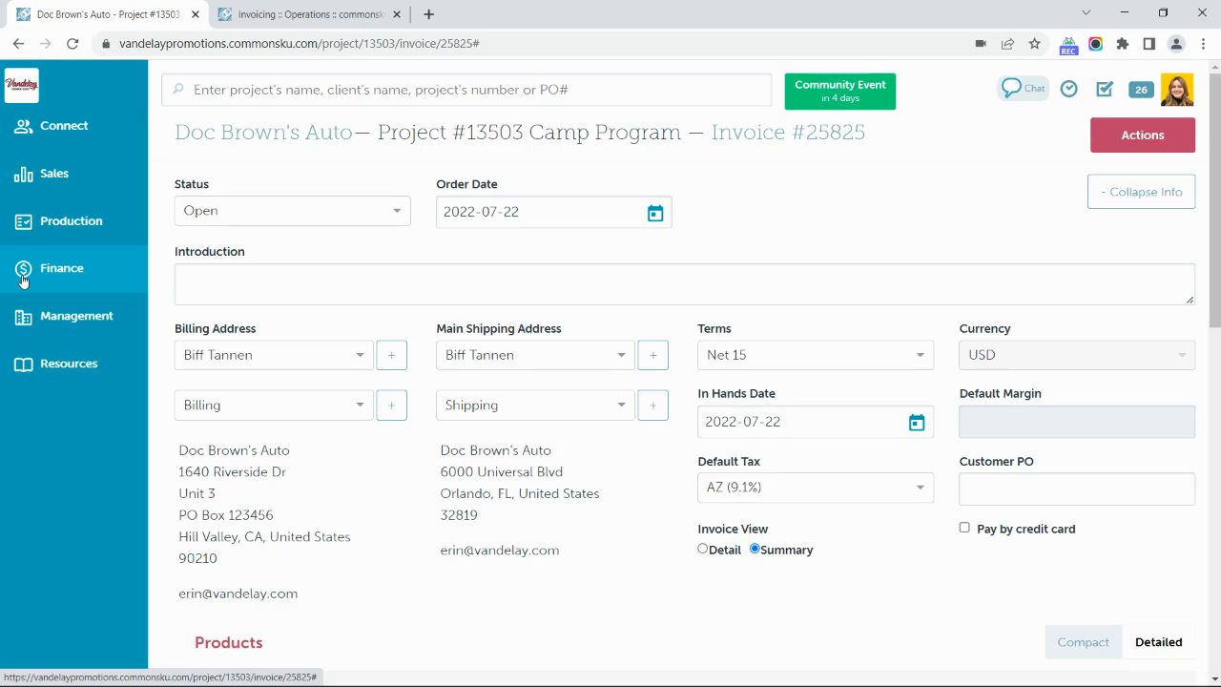
pyautogui.click(23, 279)
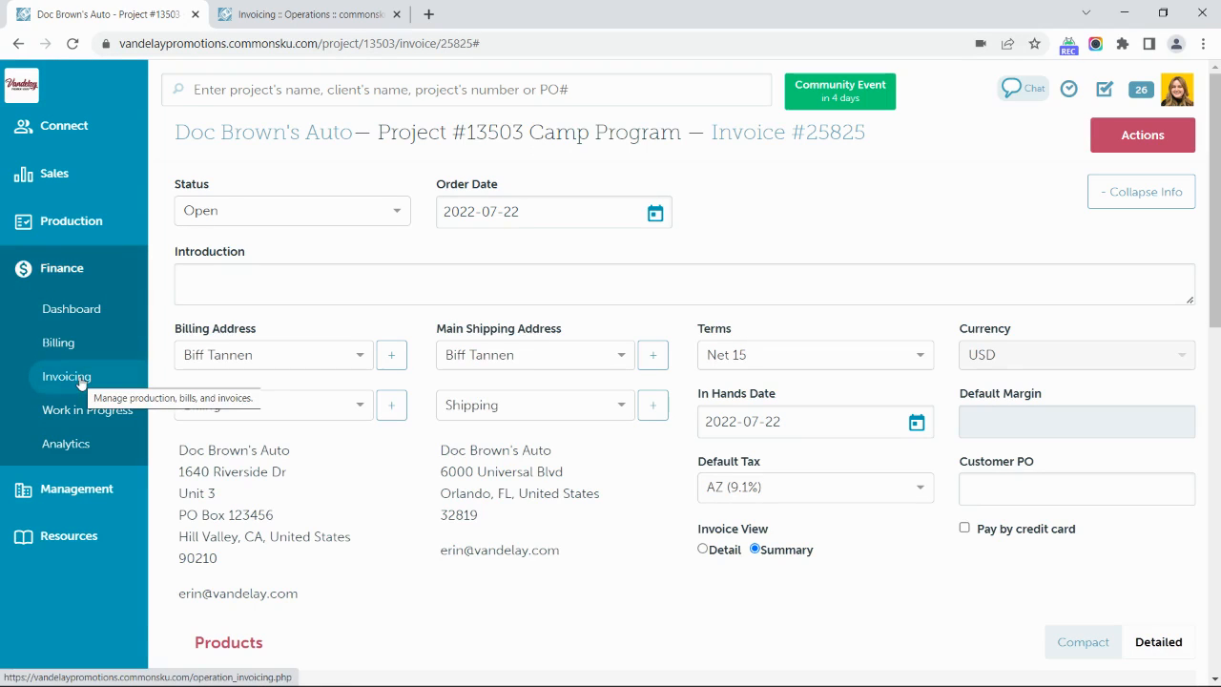
pyautogui.click(282, 13)
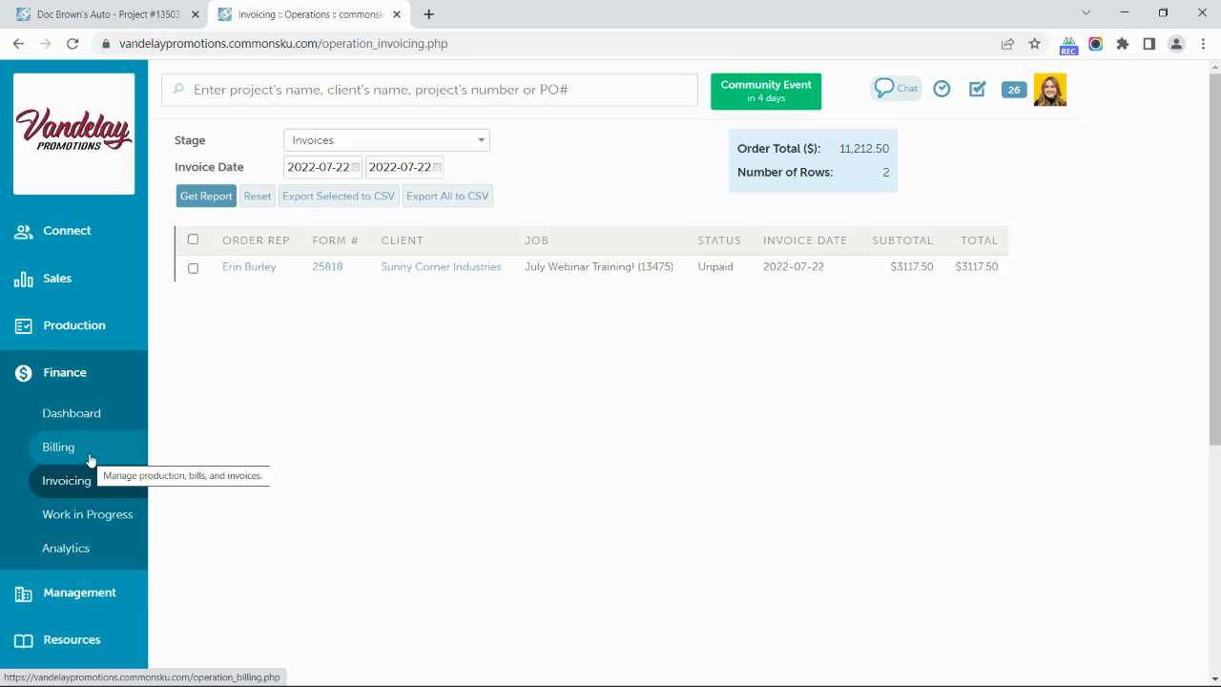
pyautogui.click(193, 268)
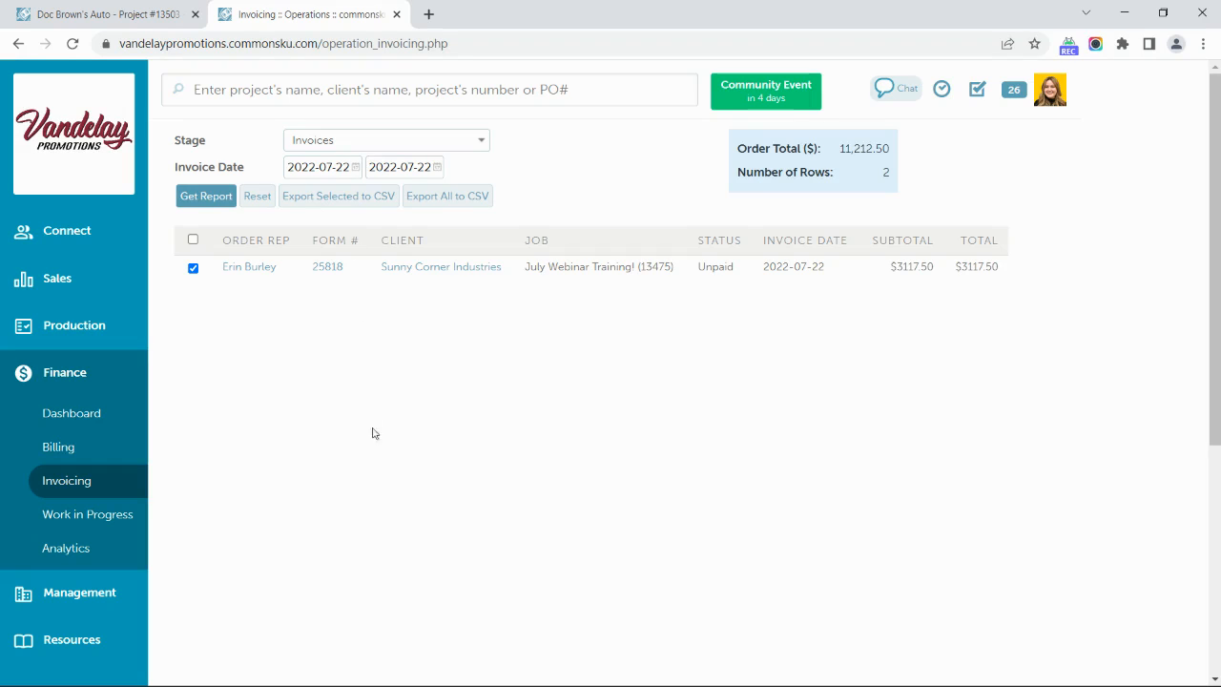
# Step: Switch to the Transaction Pro Import Wizard over QuickBooks and load invoice (14).csv as a comma-delimited Invoice import, proceeding to field mapping
pyautogui.moveTo(607, 681)
pyautogui.click(645, 670)
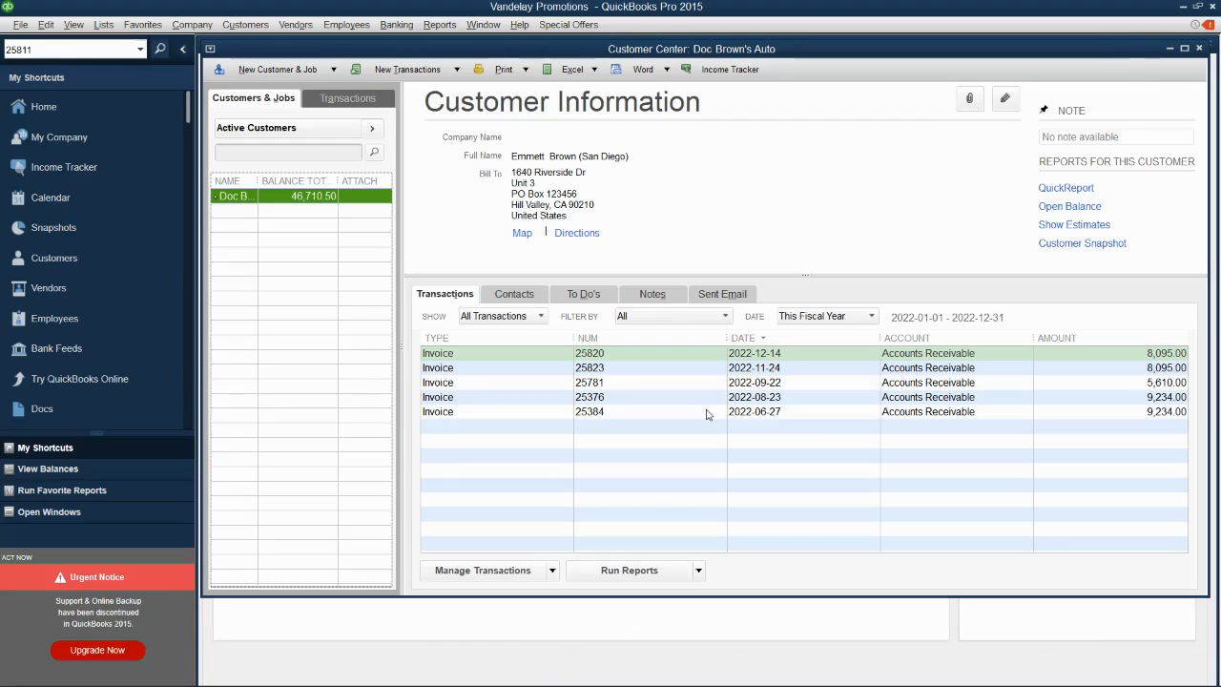
pyautogui.moveTo(706, 679)
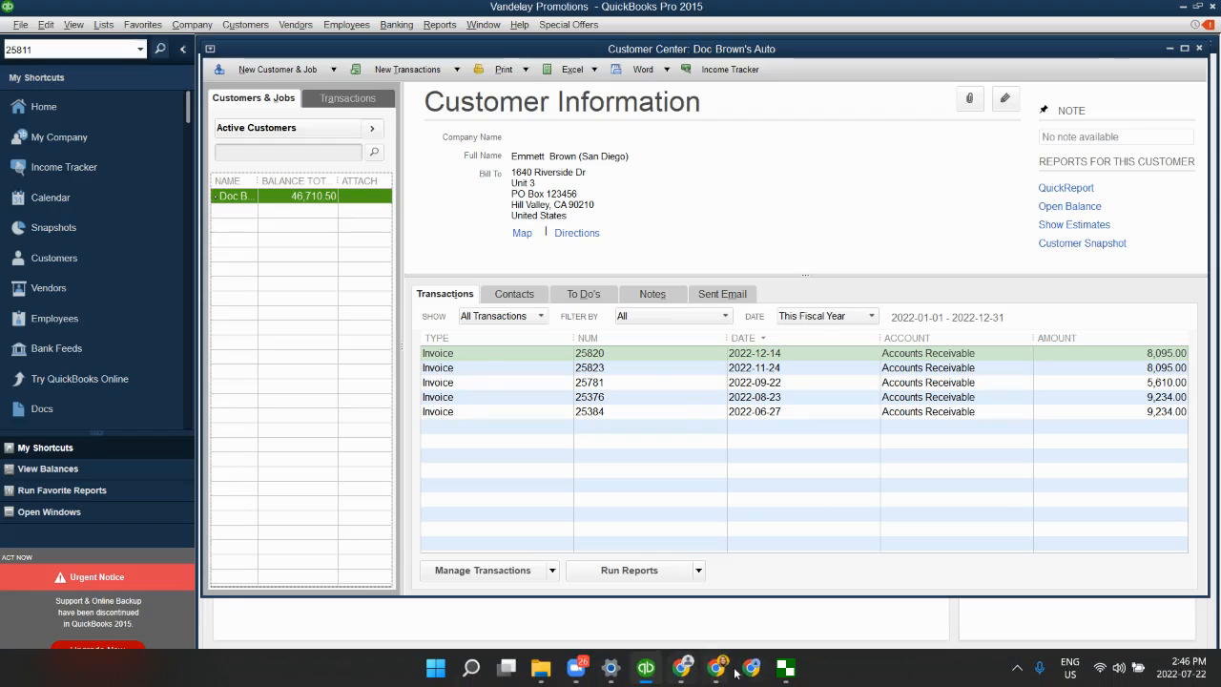
pyautogui.click(786, 669)
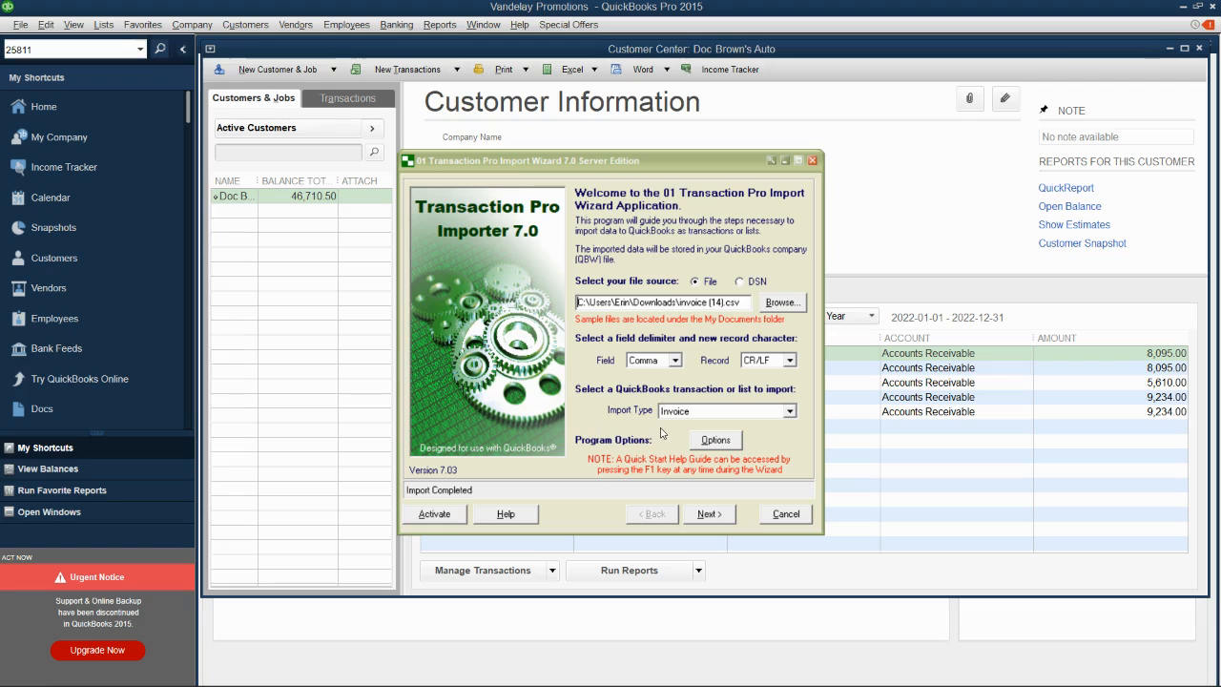
pyautogui.click(709, 514)
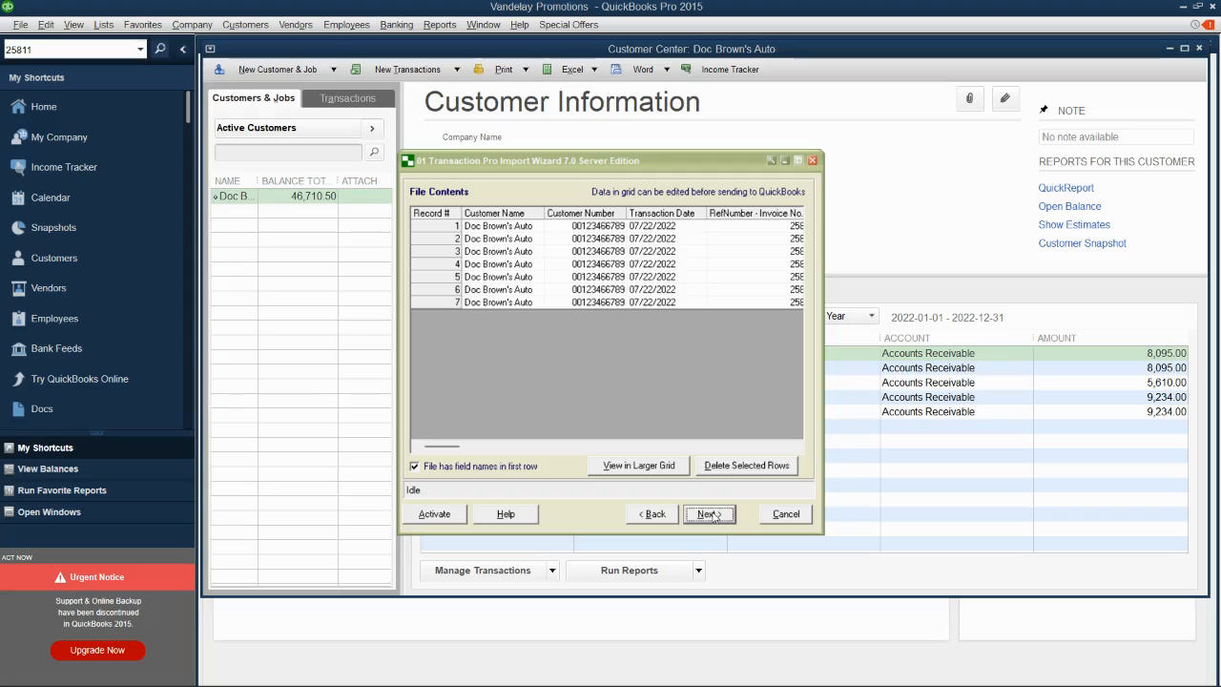
pyautogui.click(708, 514)
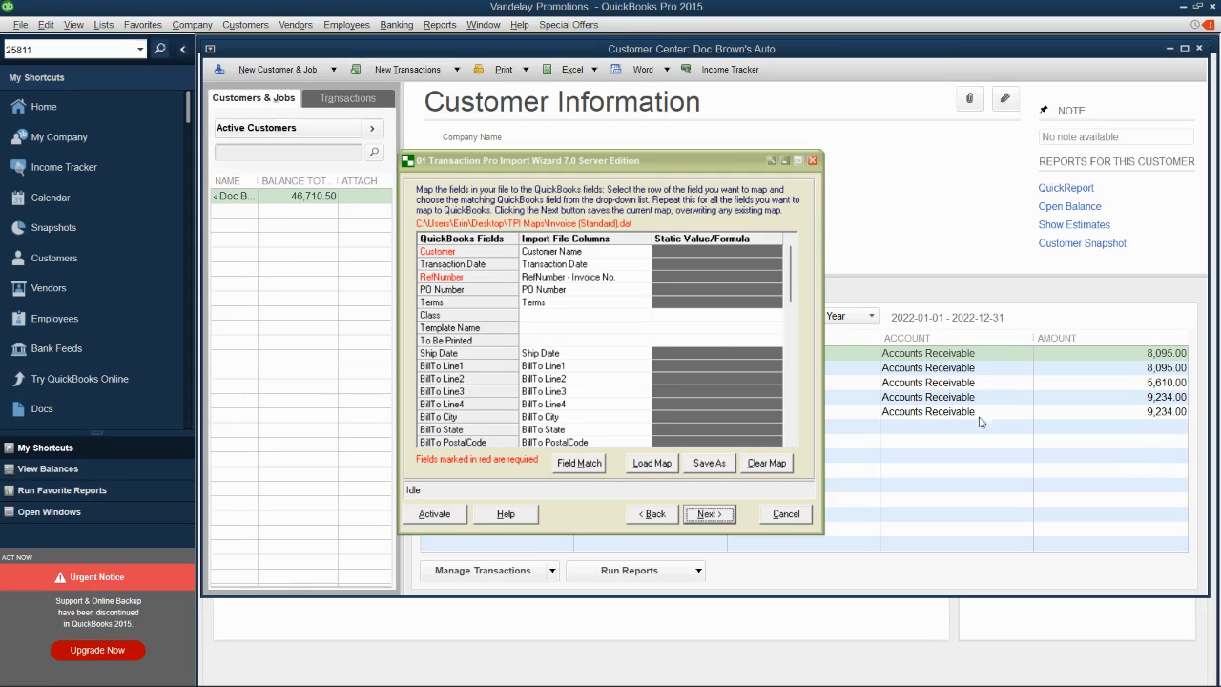
# Step: Review the Invoice (Standard) field mapping and apply it, overwriting the existing mapped grid
pyautogui.scroll(-5, 704, 342)
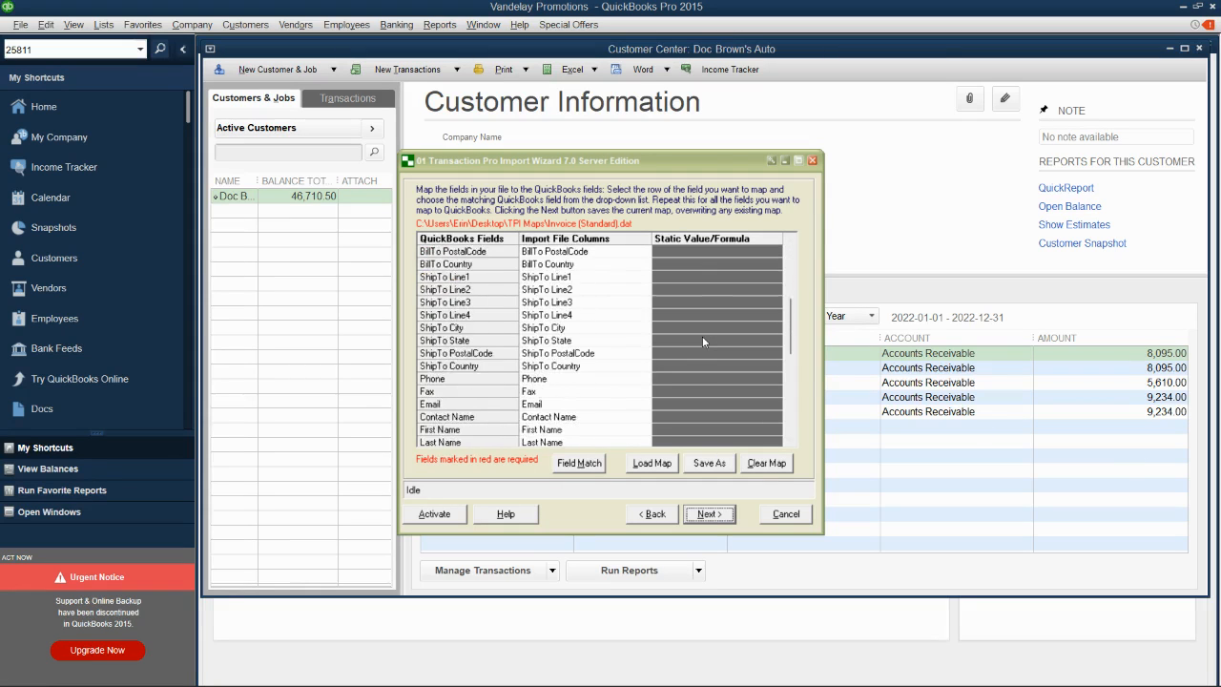
pyautogui.scroll(5, 703, 342)
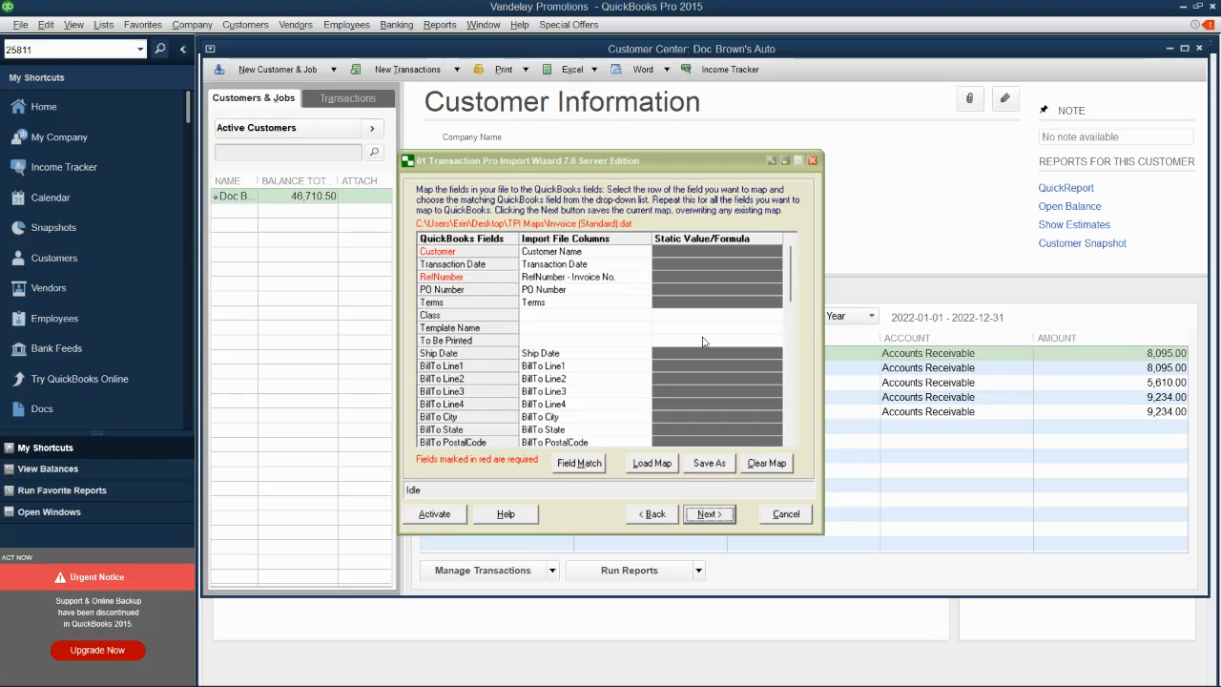
pyautogui.click(717, 515)
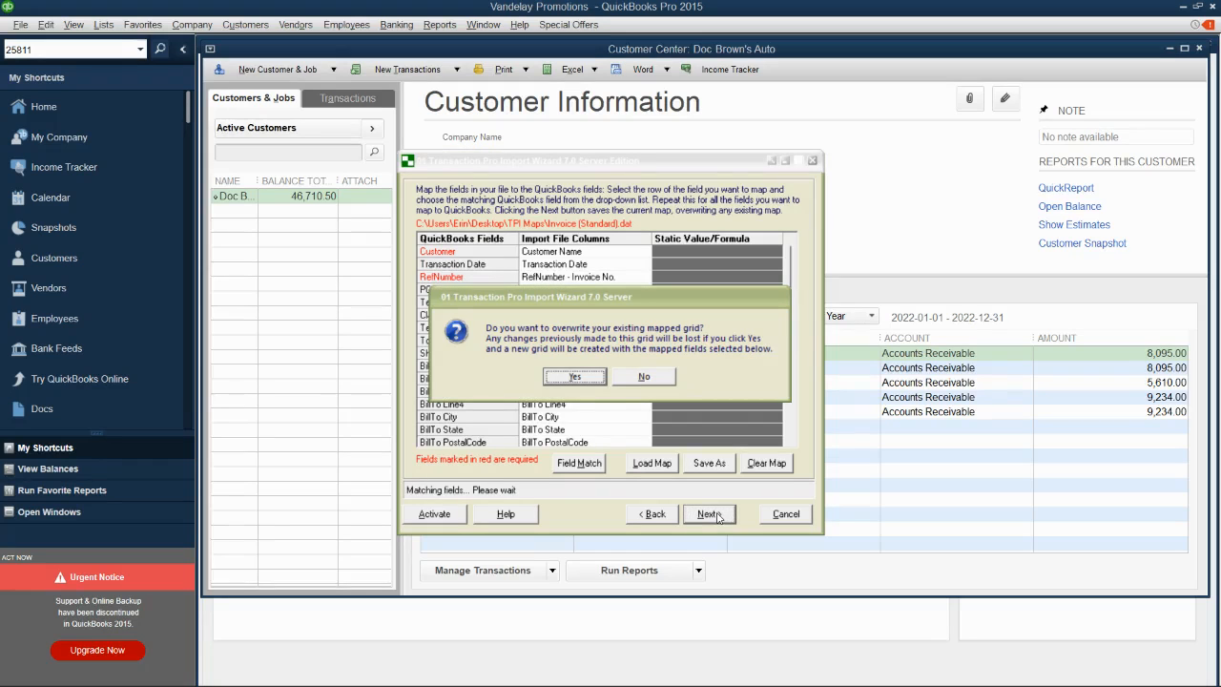
pyautogui.click(594, 380)
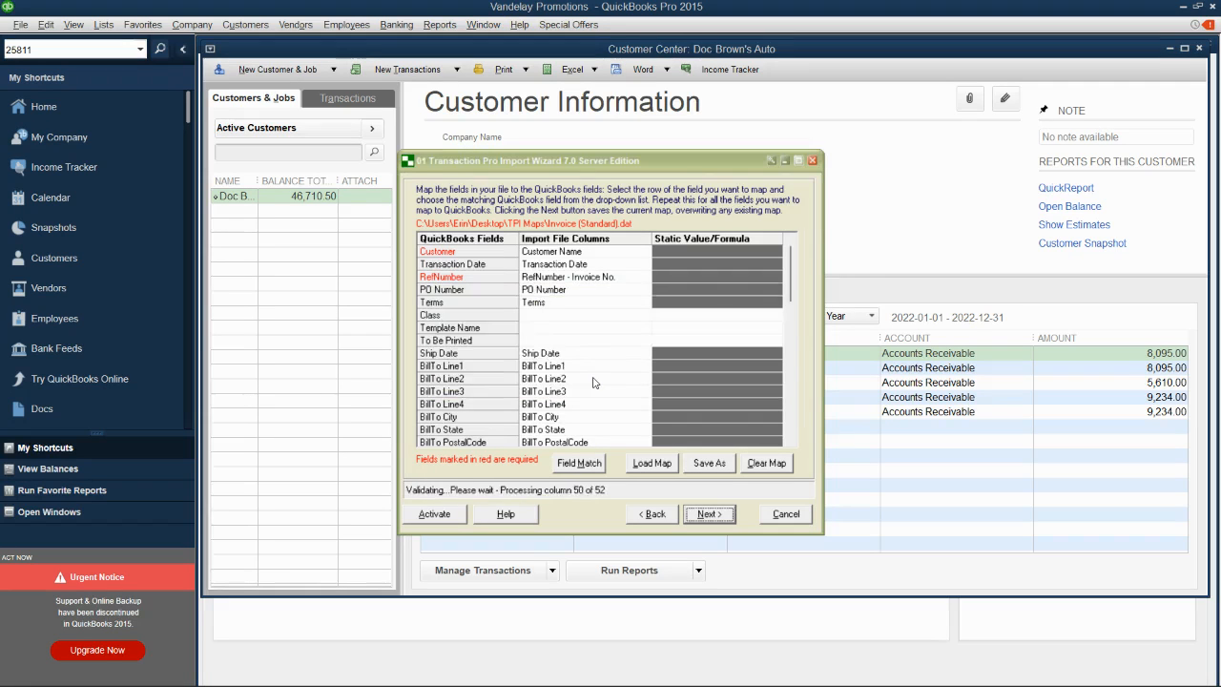
pyautogui.click(611, 372)
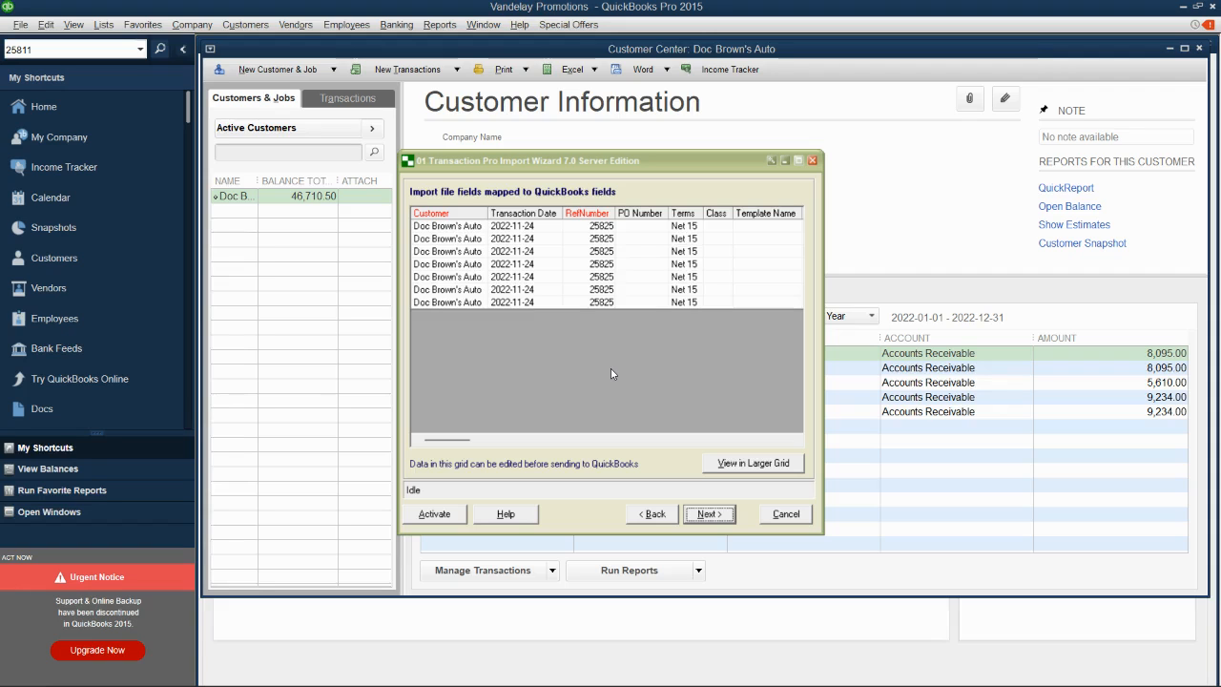
# Step: Import the mapped invoice into QuickBooks with Non-Inventory Part items under Sales - Hardware and sales tax code Tax, and close the transfer log
pyautogui.click(715, 518)
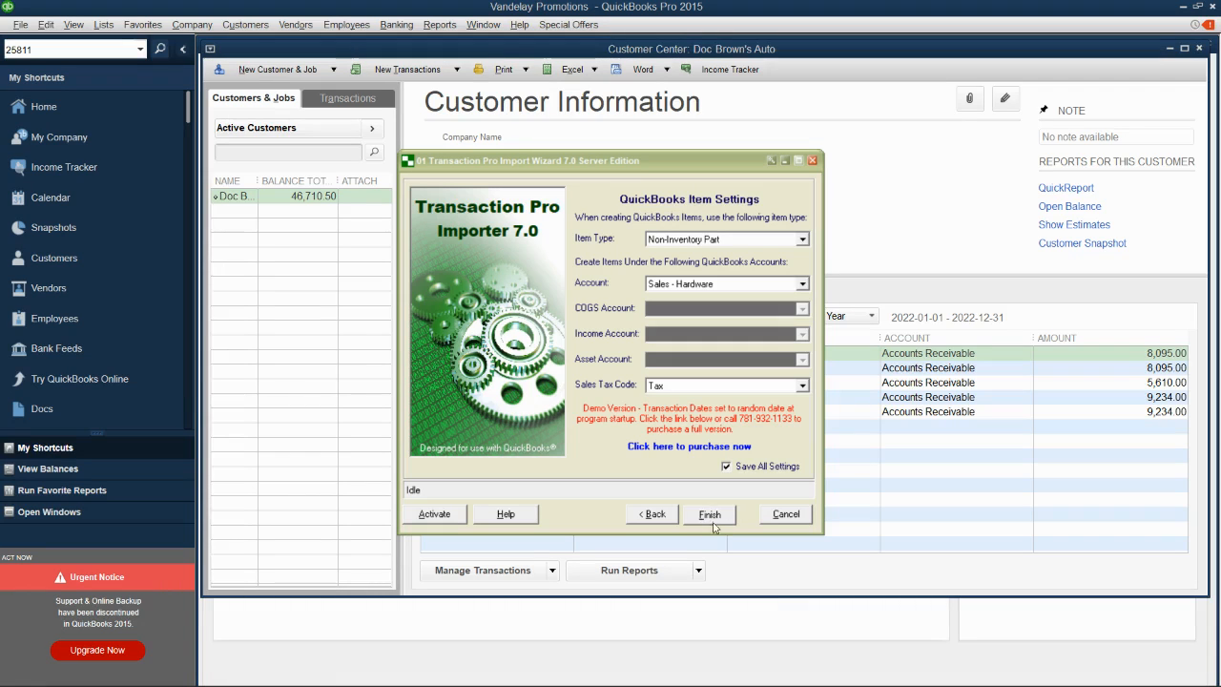
pyautogui.click(714, 517)
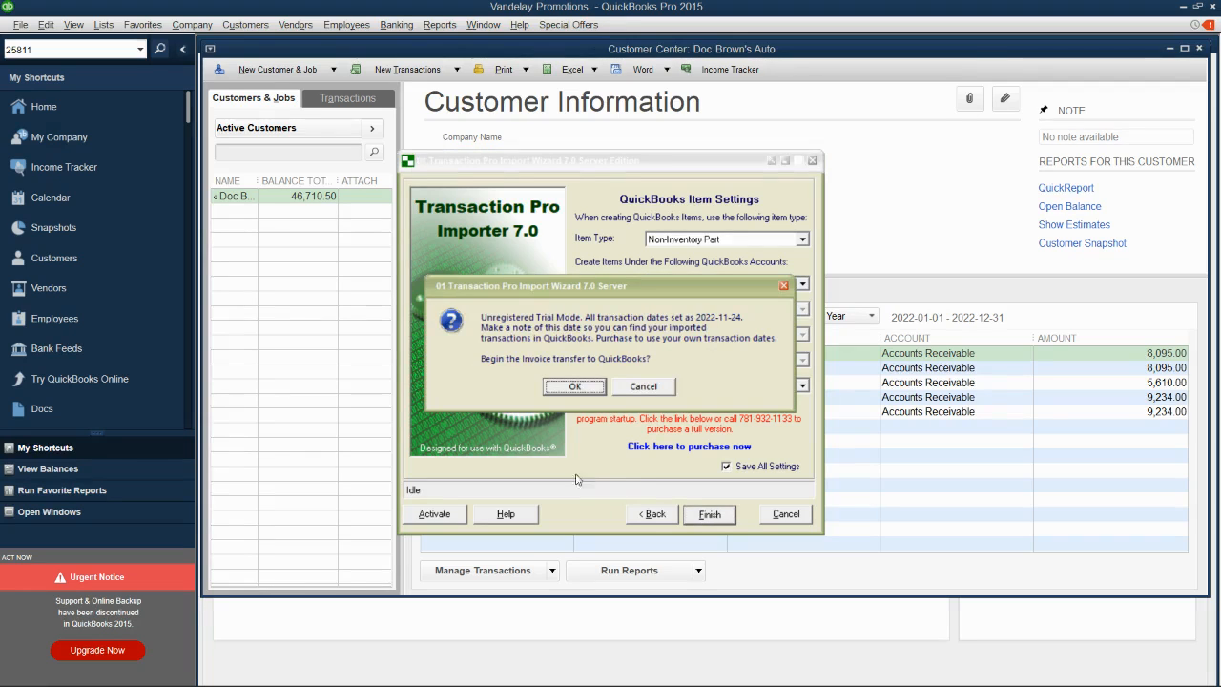
pyautogui.click(573, 387)
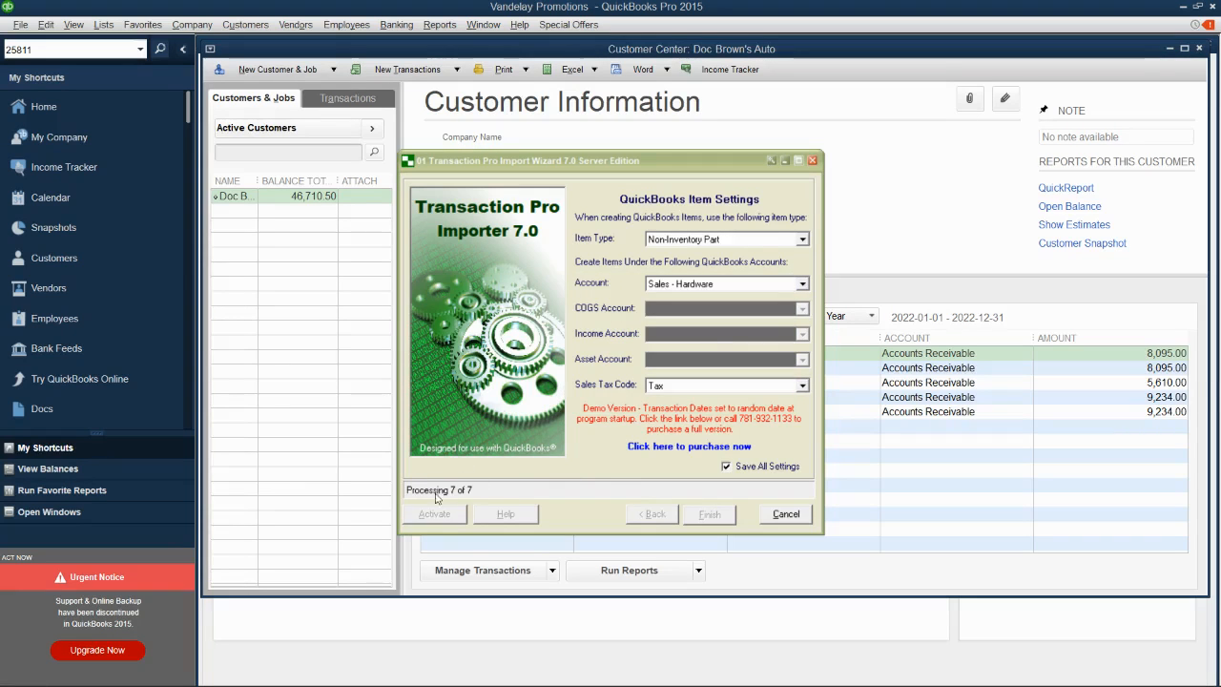
pyautogui.click(607, 371)
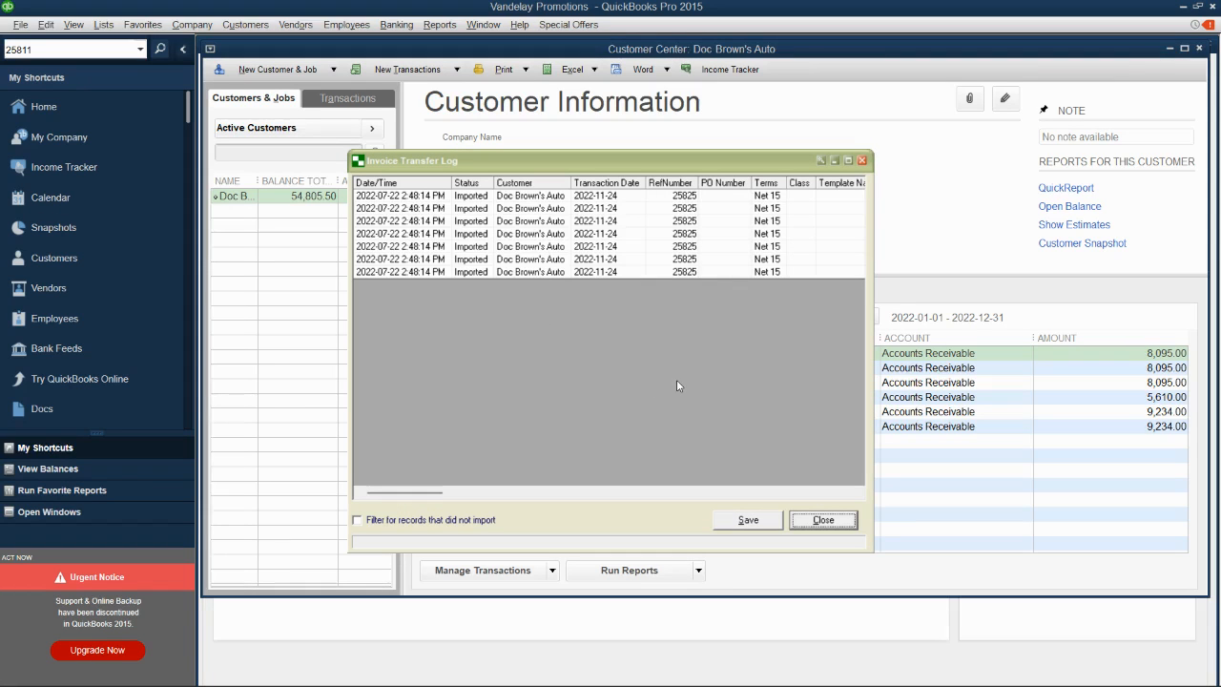
pyautogui.click(823, 519)
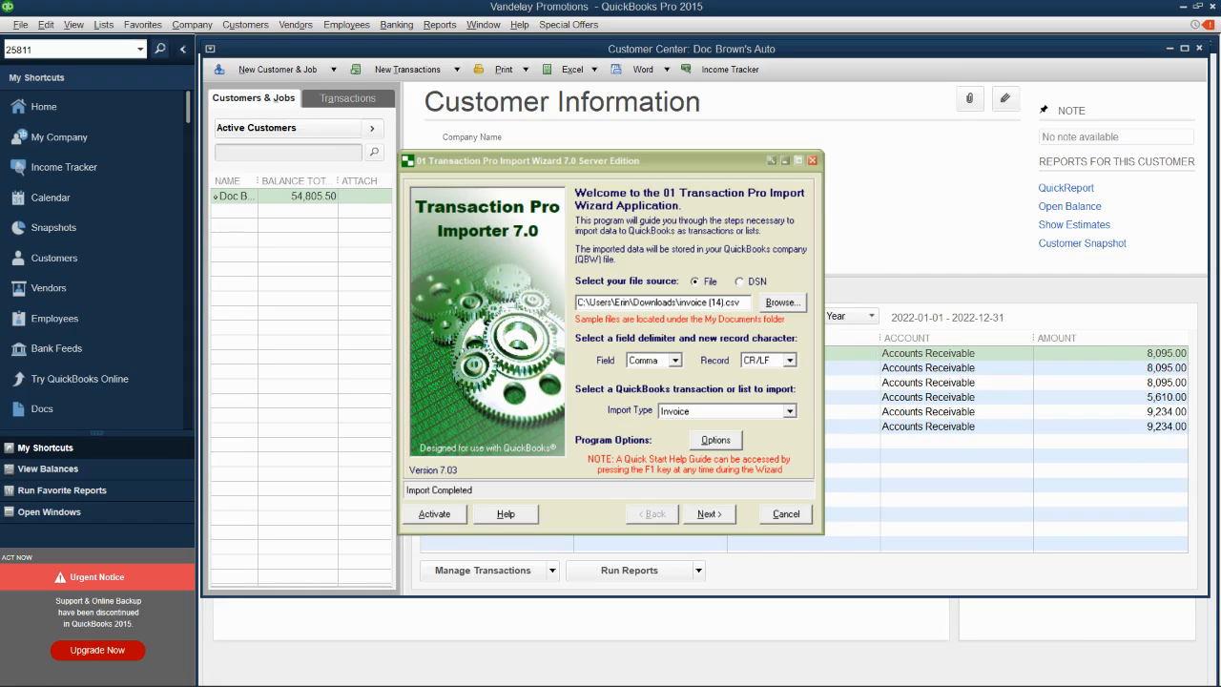
# Step: Return to the Customer Center, open the 2022-12-14 invoice of Doc Brown's Auto and review its line items
pyautogui.click(902, 209)
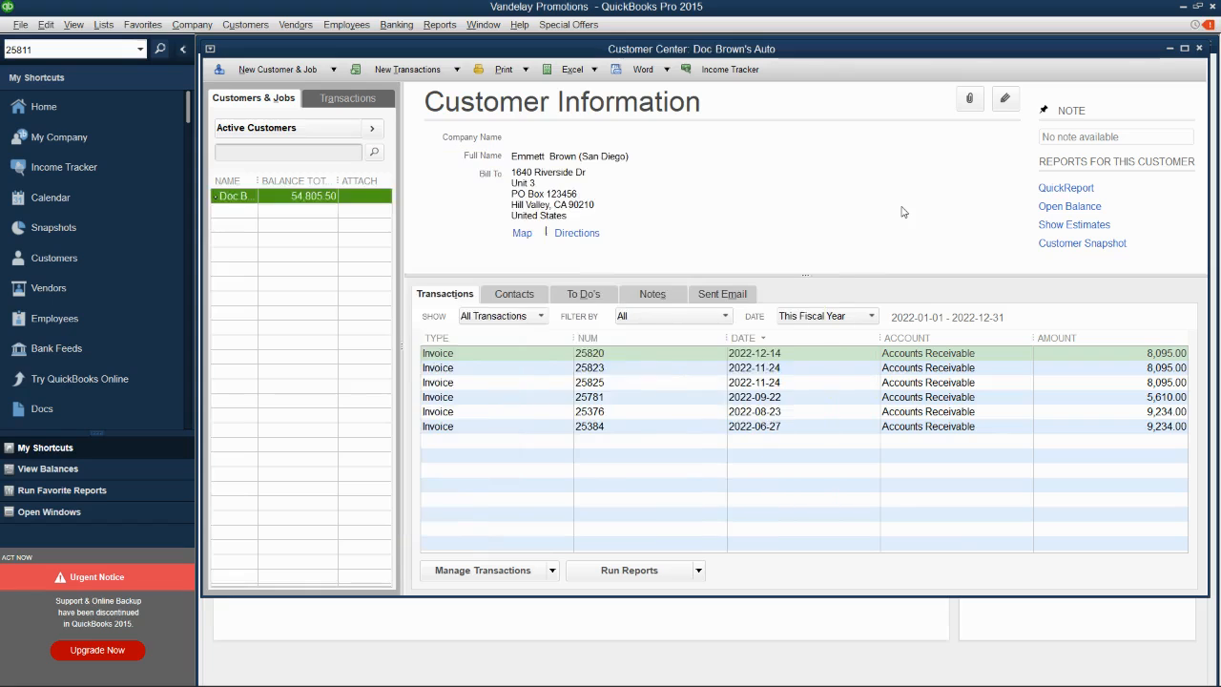
pyautogui.doubleClick(625, 361)
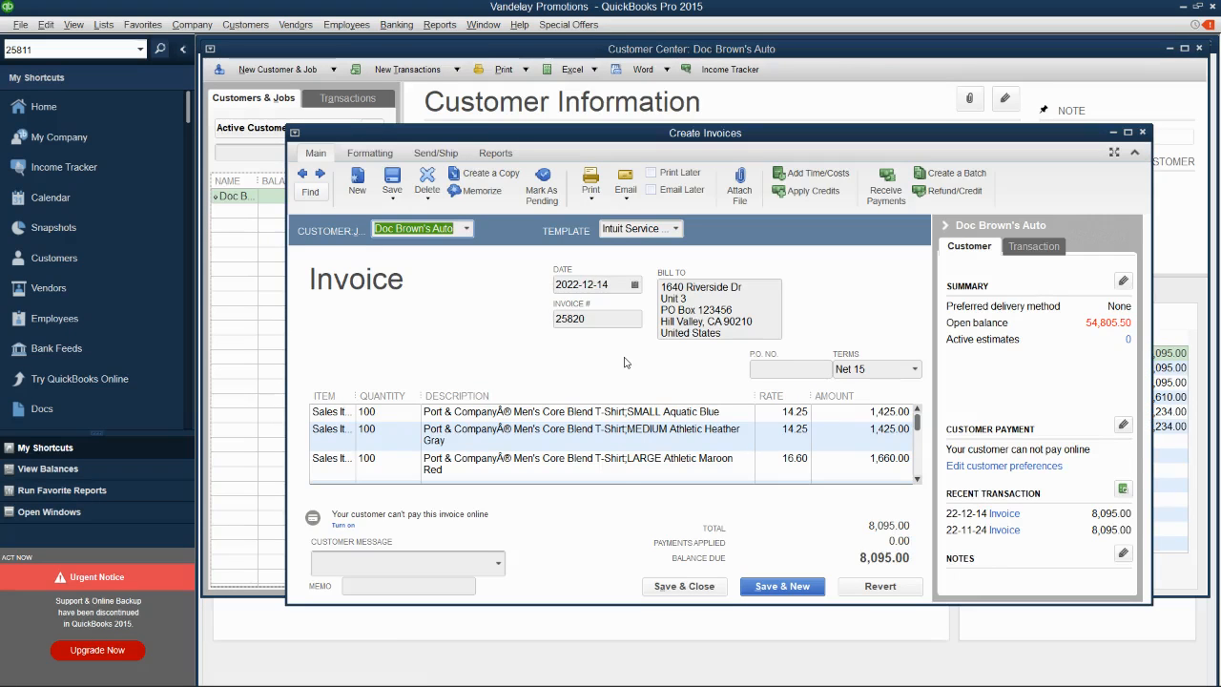
pyautogui.scroll(-2, 624, 362)
pyautogui.scroll(2, 618, 444)
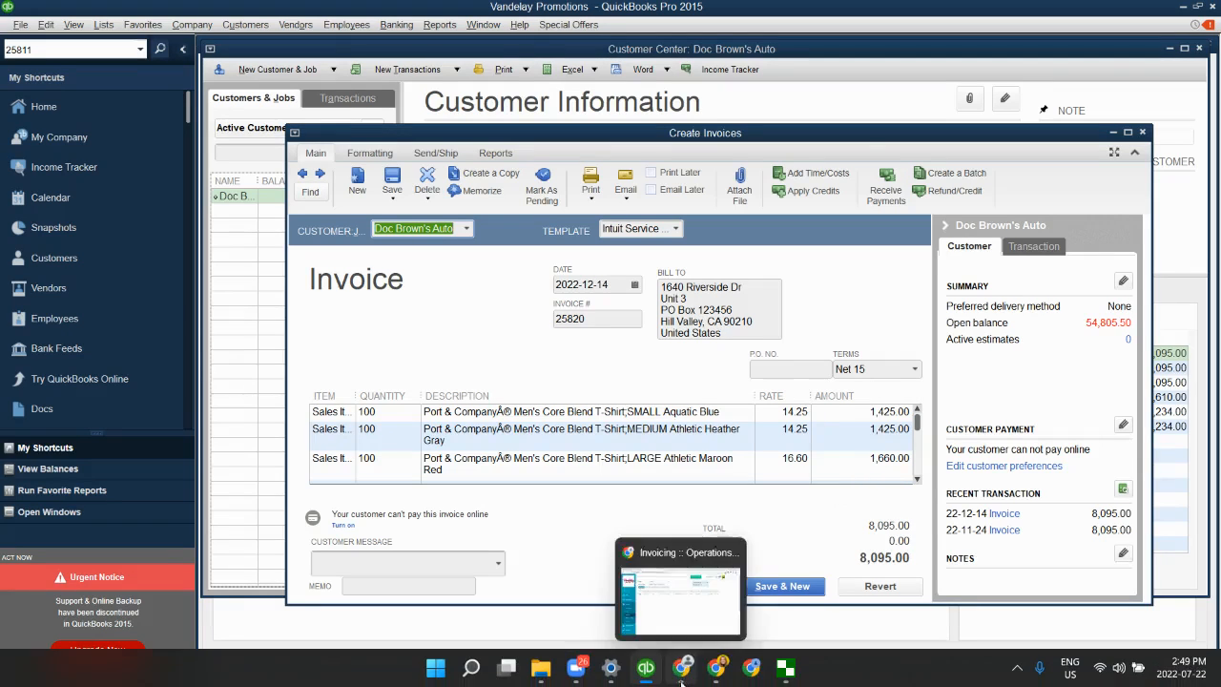
# Step: Switch back to commonsku and run the invoicing report for the Exported Invoices stage with export date 2022-07-22
pyautogui.click(681, 679)
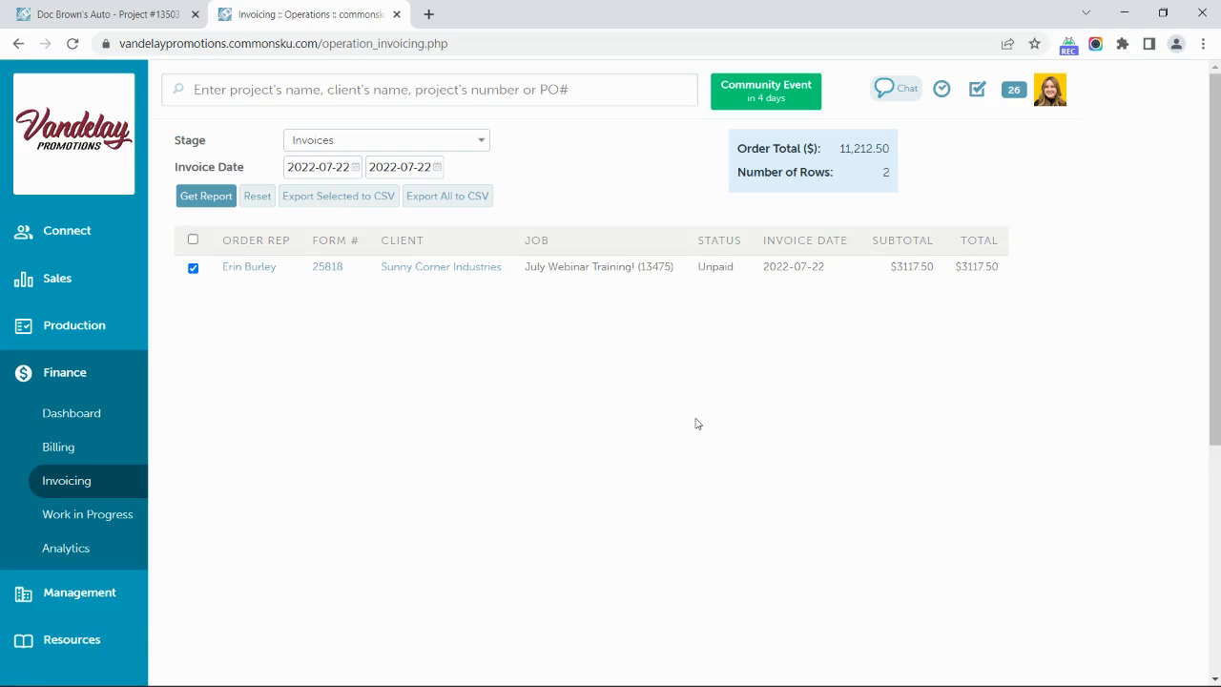
pyautogui.click(399, 143)
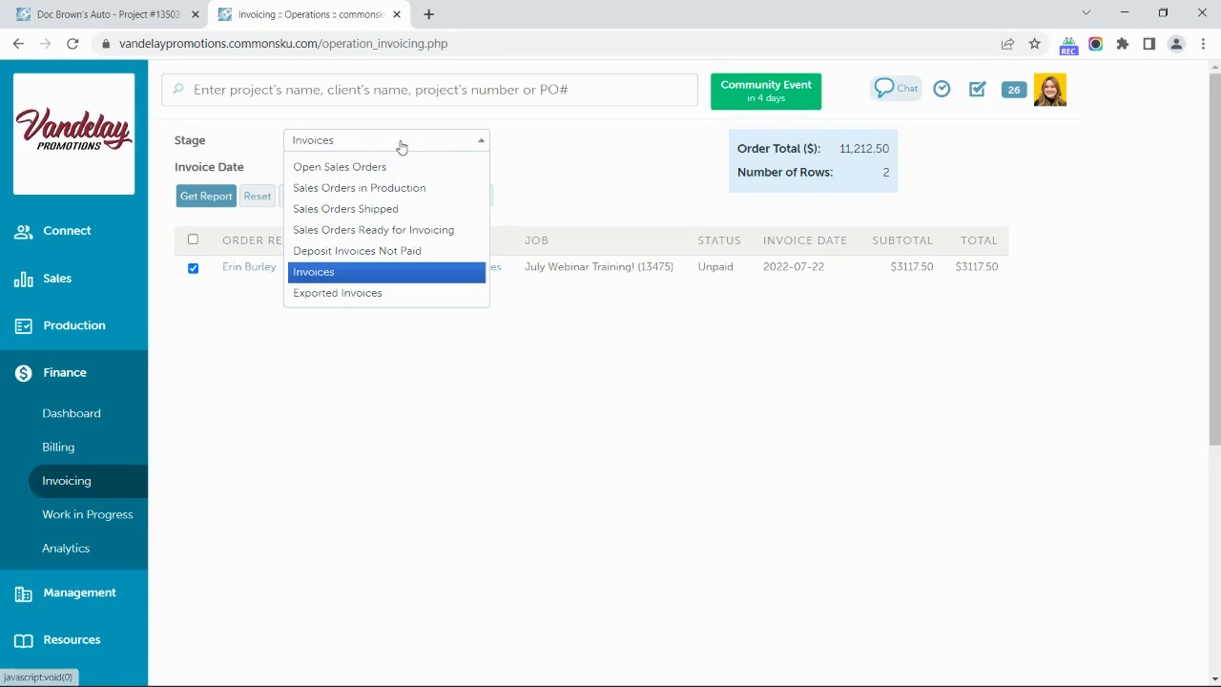
pyautogui.click(327, 293)
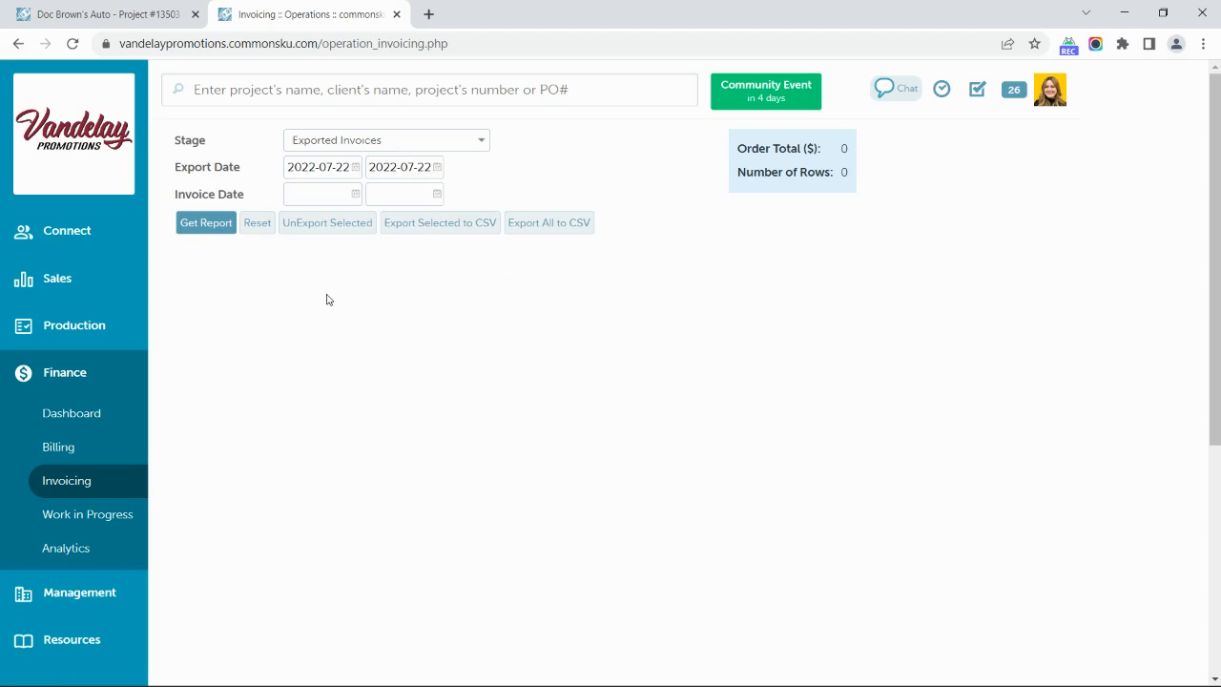
pyautogui.click(207, 229)
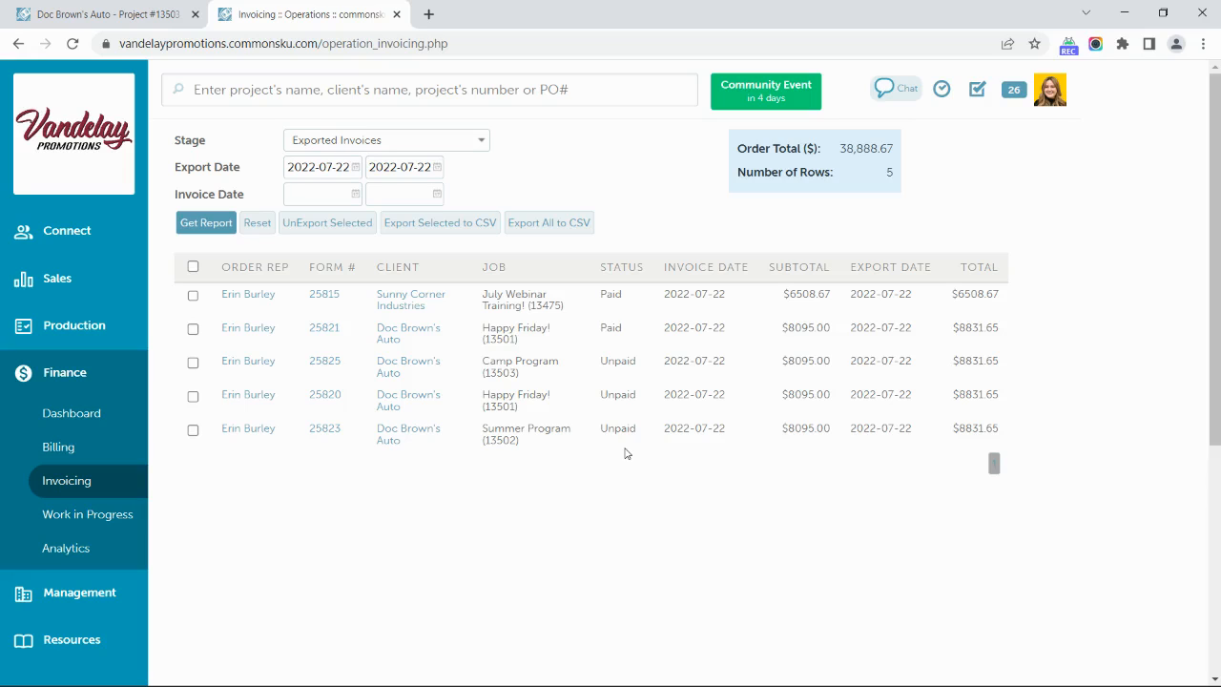
# Step: Open the exported Camp Program invoice from the report and set its status to Paid
pyautogui.click(328, 363)
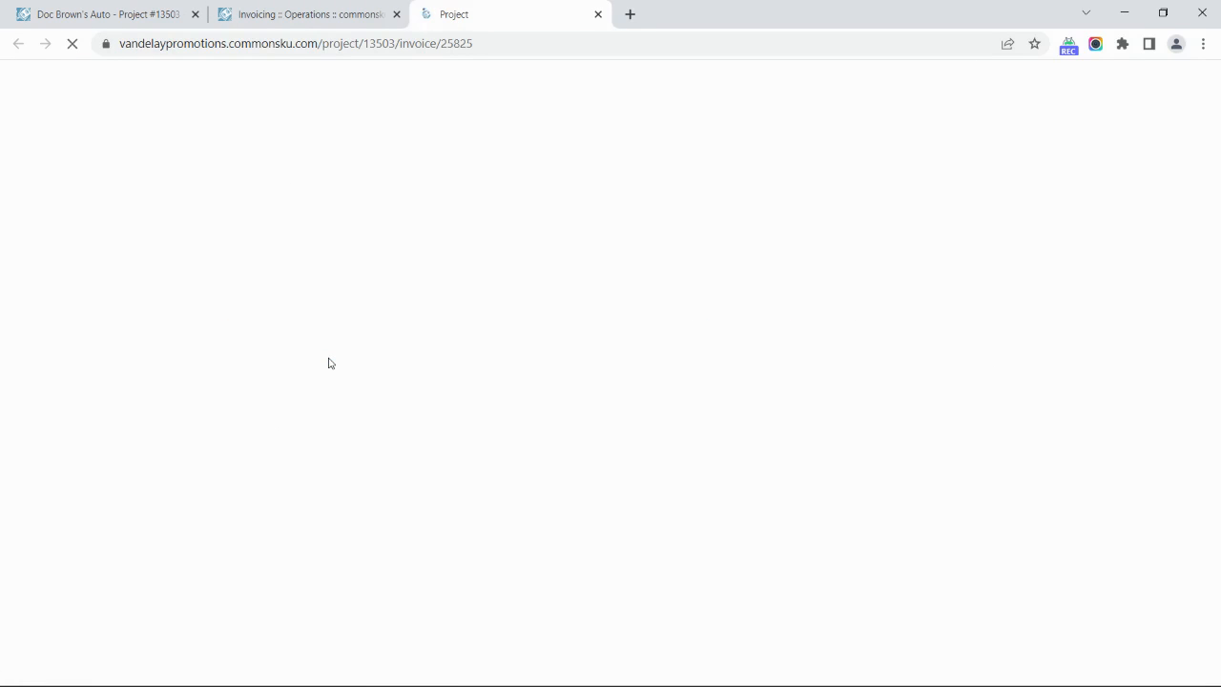
pyautogui.click(268, 222)
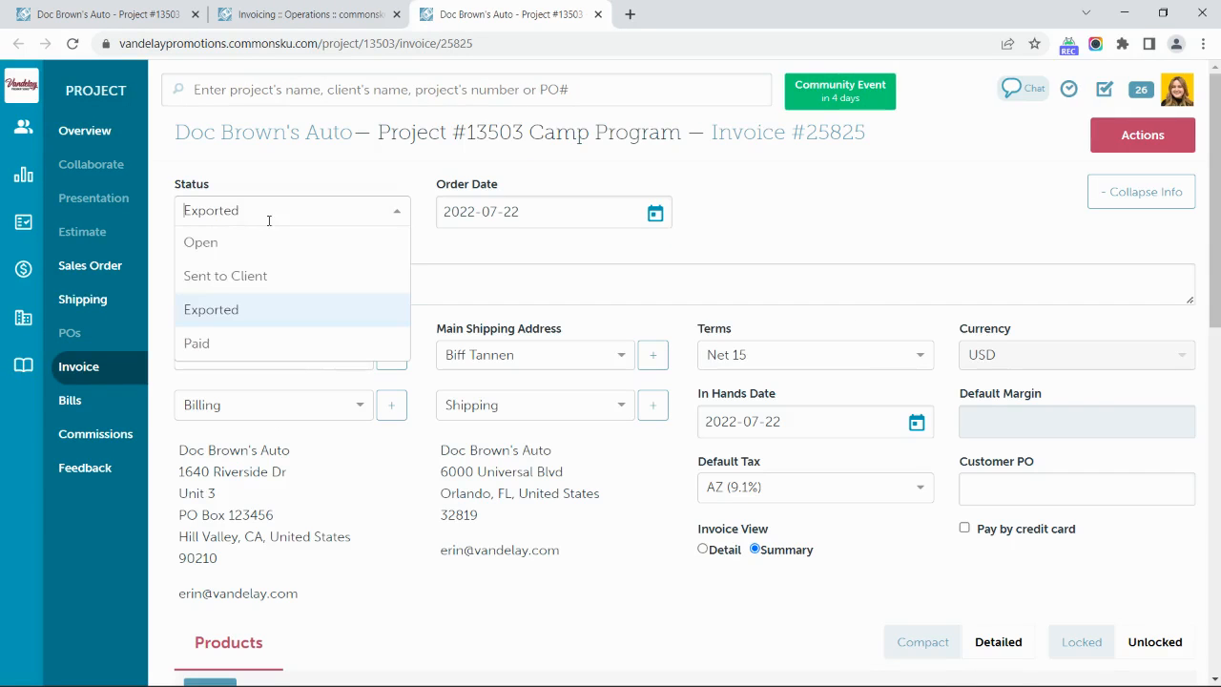
pyautogui.click(262, 343)
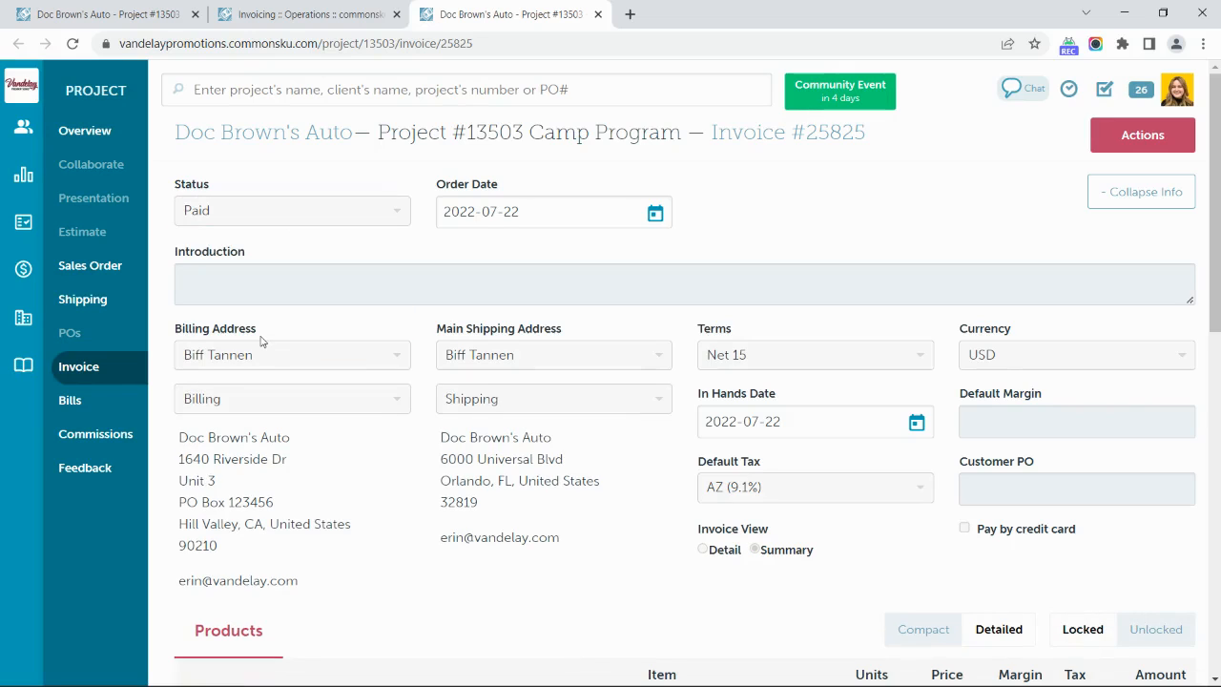